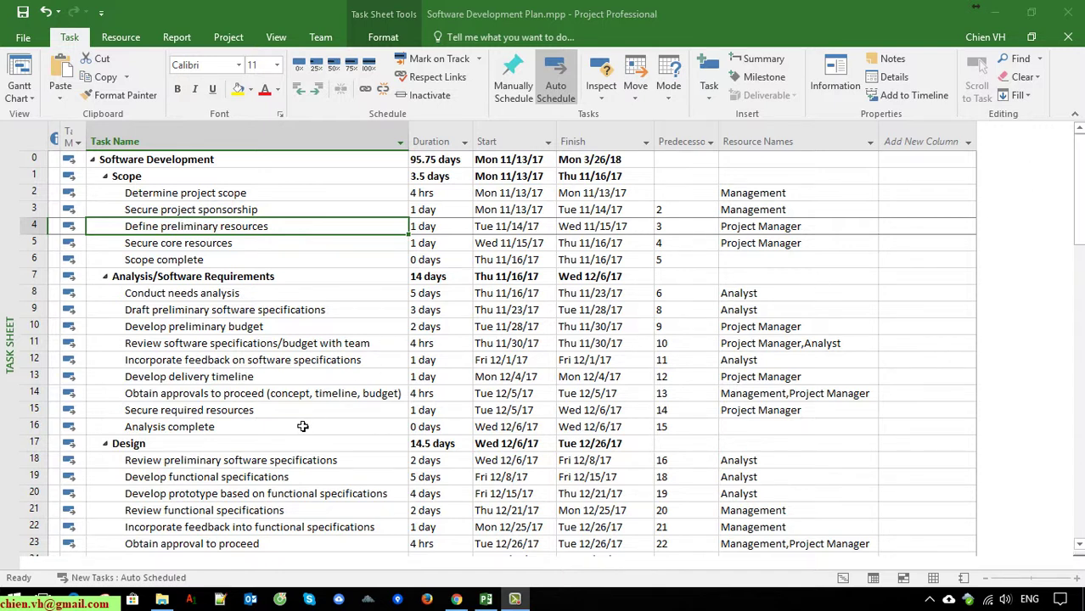
Review the scheduled task dates down through the Development and Testing phases and select the Develop code task
{"action": "mouse_move", "coordinate": [1078, 174]}
{"action": "left_mouse_down"}
{"action": "mouse_move", "coordinate": [1078, 364]}
{"action": "mouse_move", "coordinate": [1080, 159]}
{"action": "left_mouse_up"}
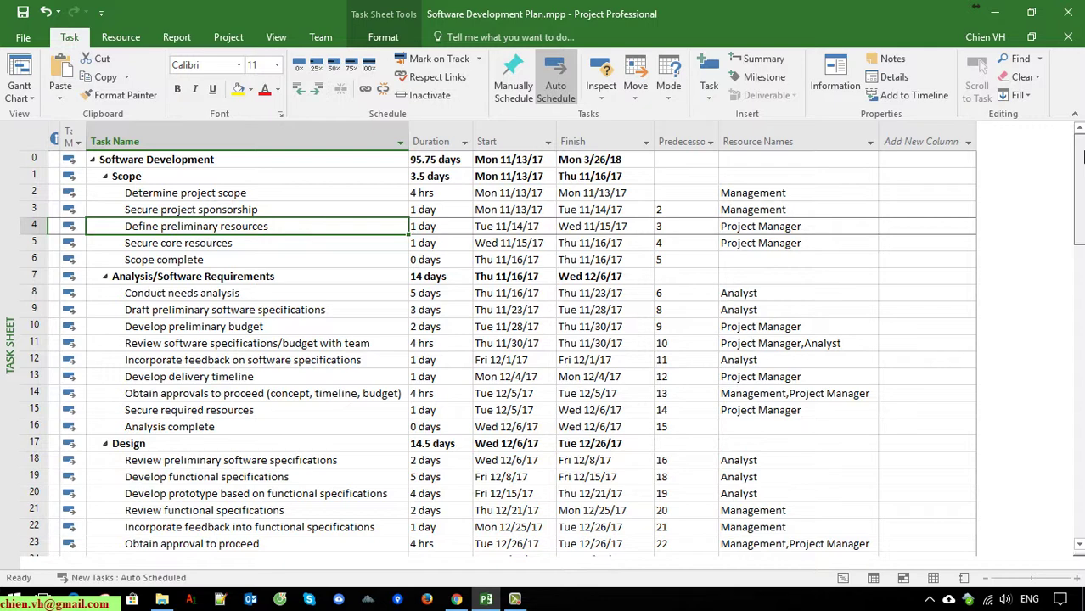
{"action": "scroll", "coordinate": [543, 348], "scroll_direction": "down", "scroll_amount": 1}
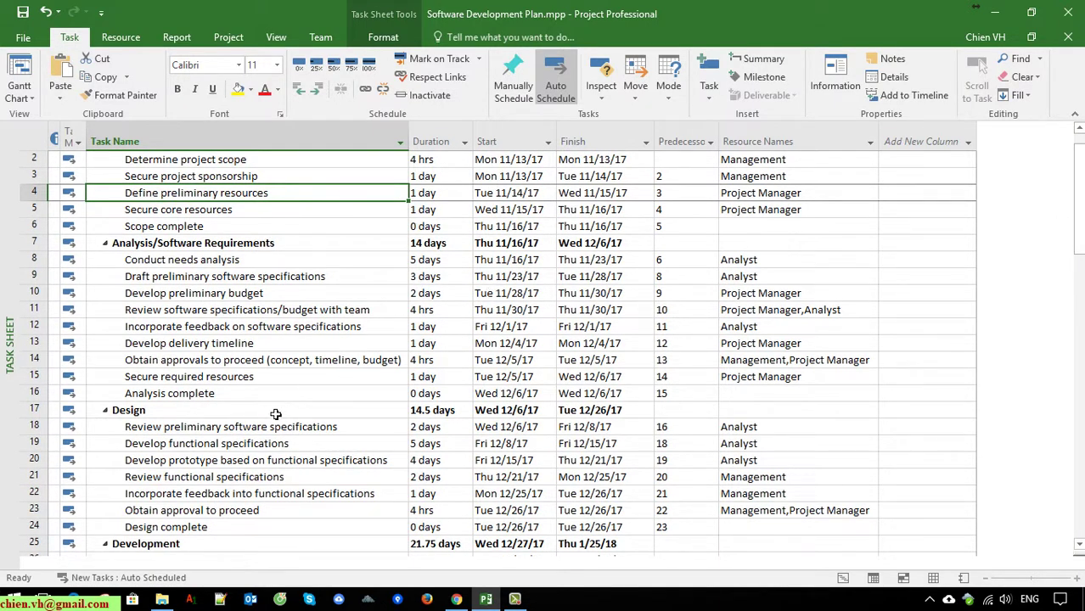
{"action": "scroll", "coordinate": [276, 419], "scroll_direction": "down", "scroll_amount": 3}
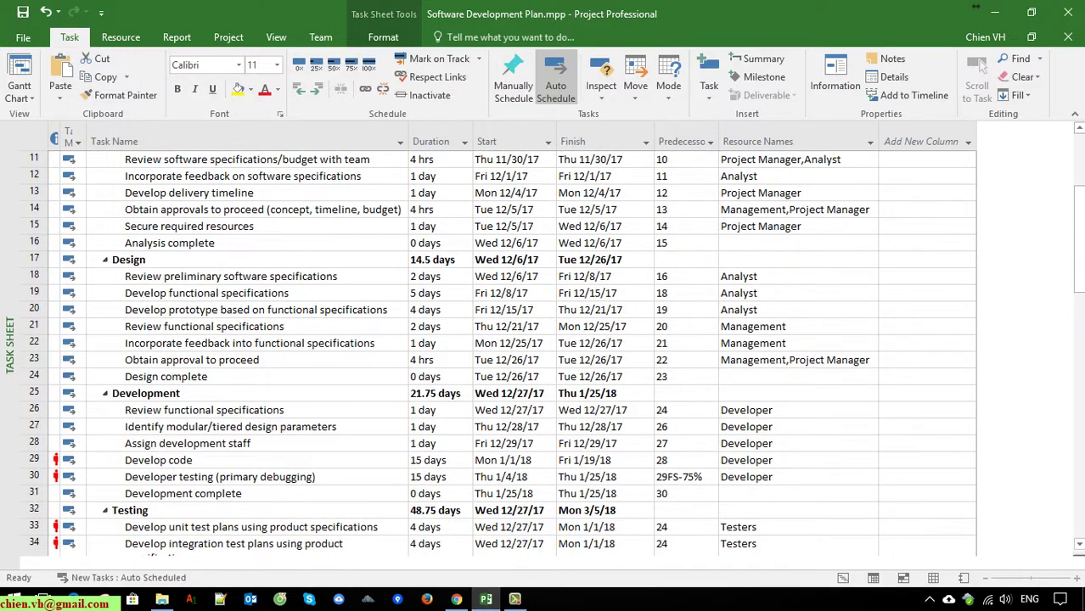
{"action": "left_click_drag", "start_coordinate": [1078, 288], "coordinate": [1076, 321]}
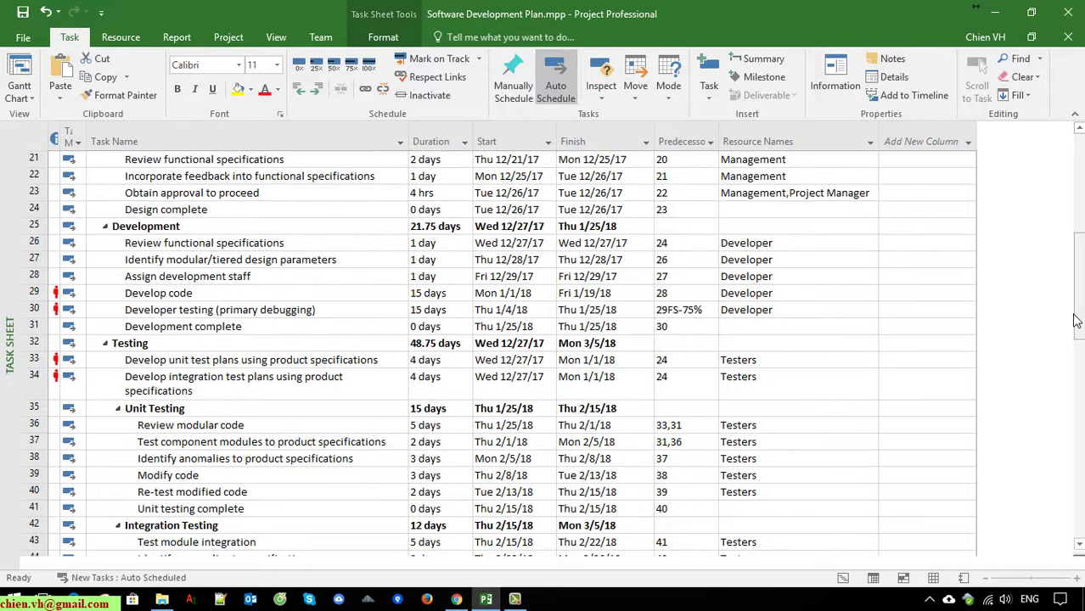
{"action": "left_click", "coordinate": [48, 299]}
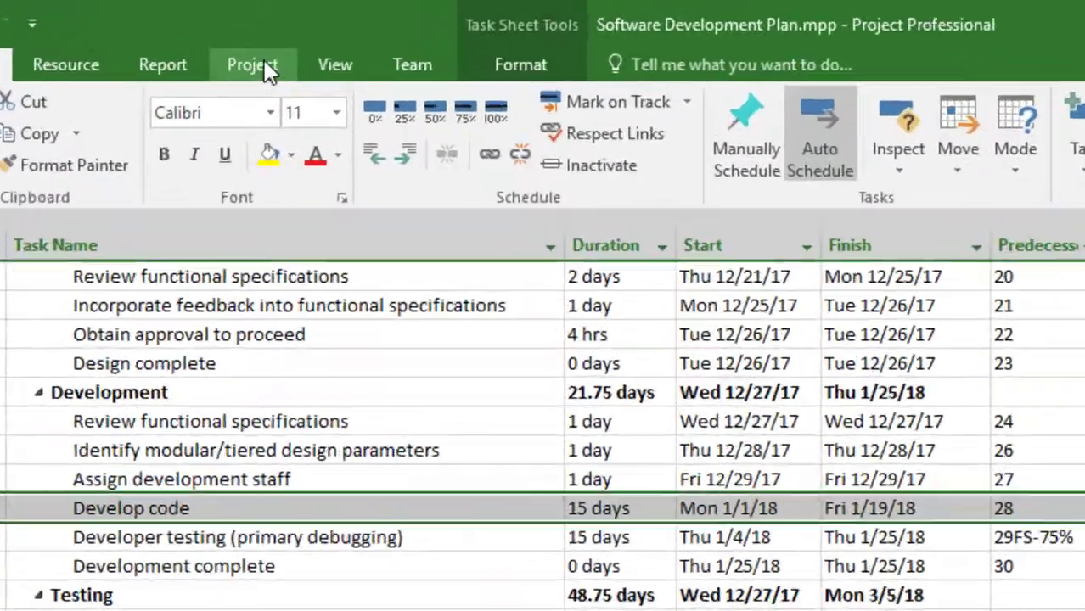
Add an exception named "New year holiday" on January 1, 2018 to the Standard project calendar's working time
{"action": "left_click", "coordinate": [230, 36]}
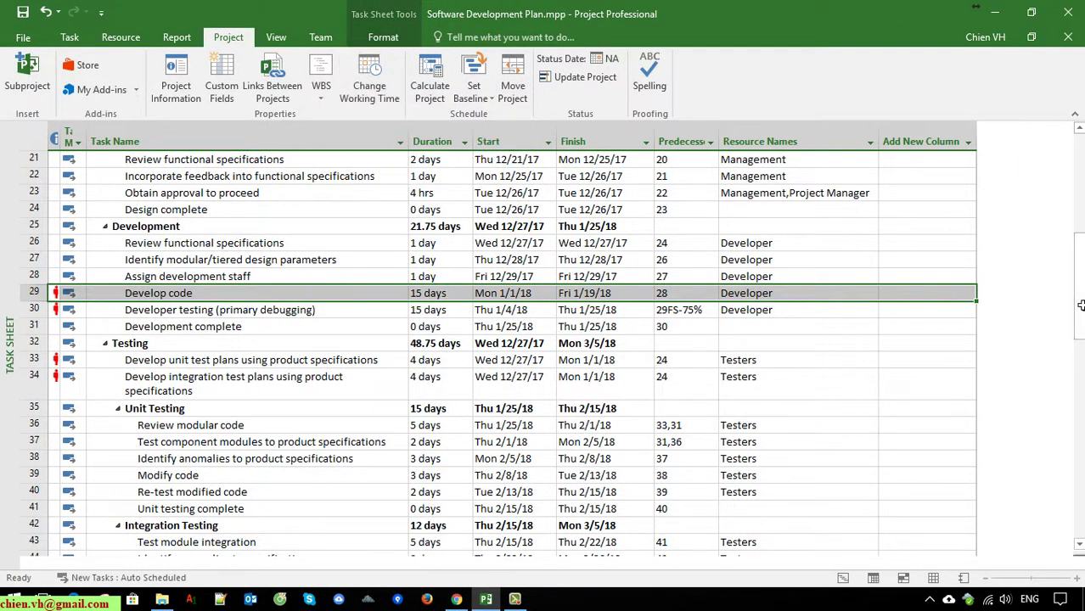
{"action": "left_click_drag", "start_coordinate": [1079, 310], "coordinate": [1082, 188]}
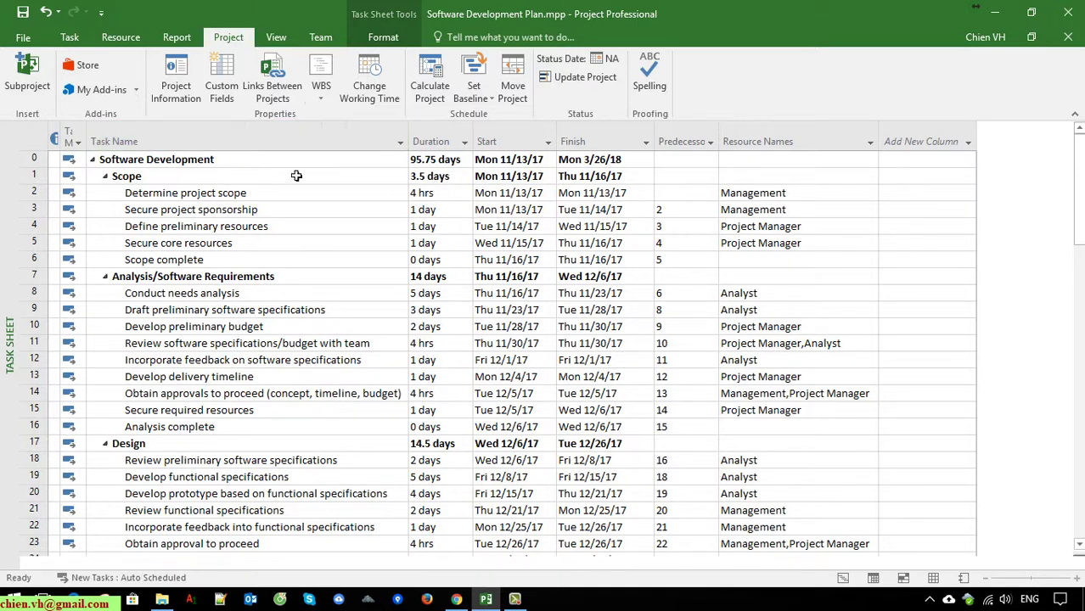
{"action": "left_click", "coordinate": [377, 96]}
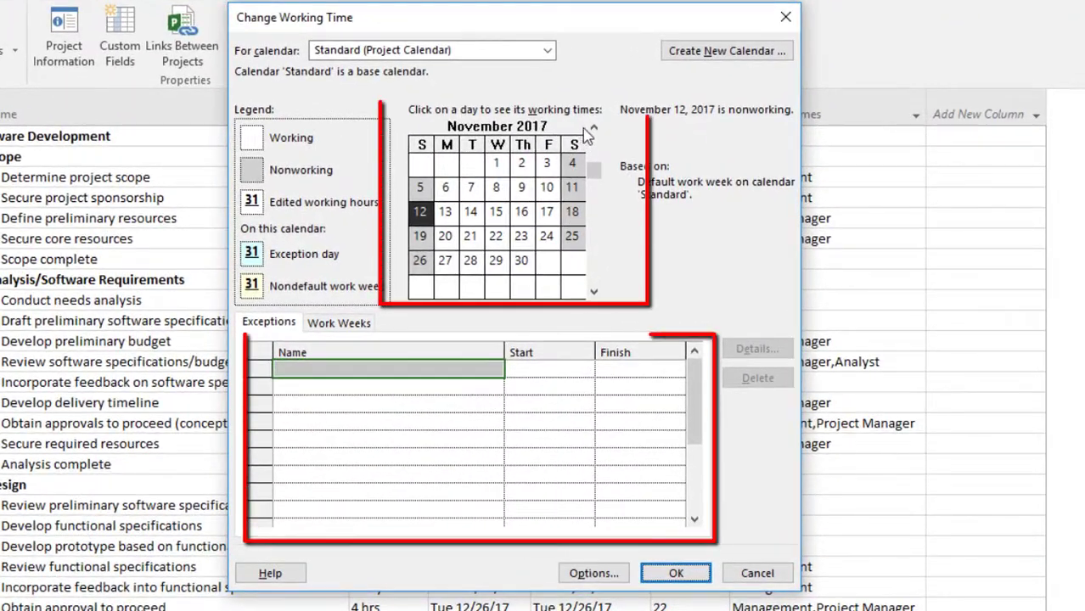
{"action": "left_click", "coordinate": [598, 290]}
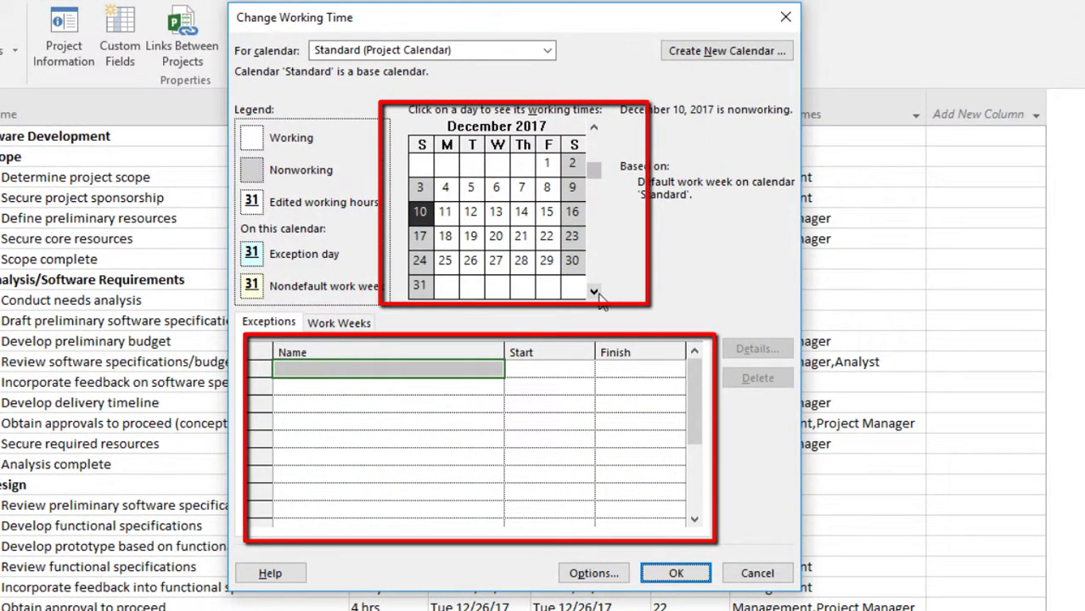
{"action": "left_click", "coordinate": [594, 292]}
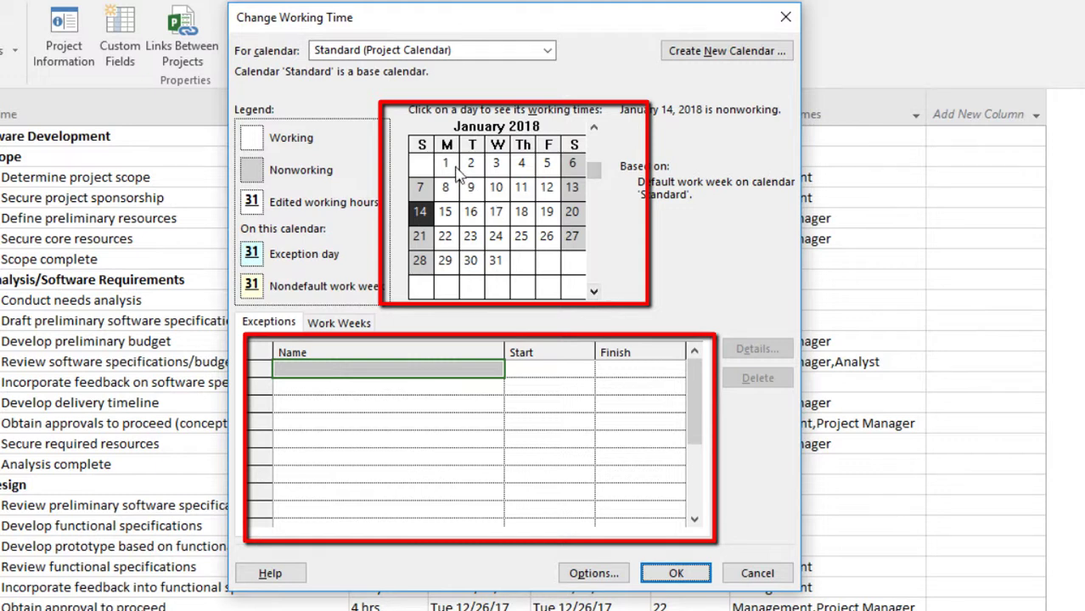
{"action": "left_click", "coordinate": [445, 163]}
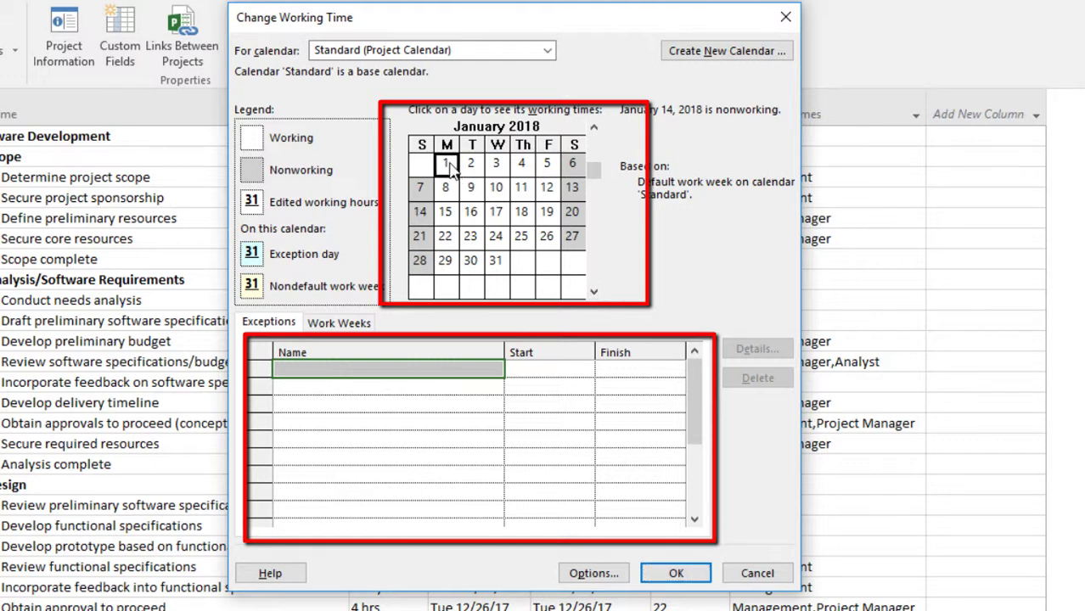
{"action": "left_click", "coordinate": [360, 374]}
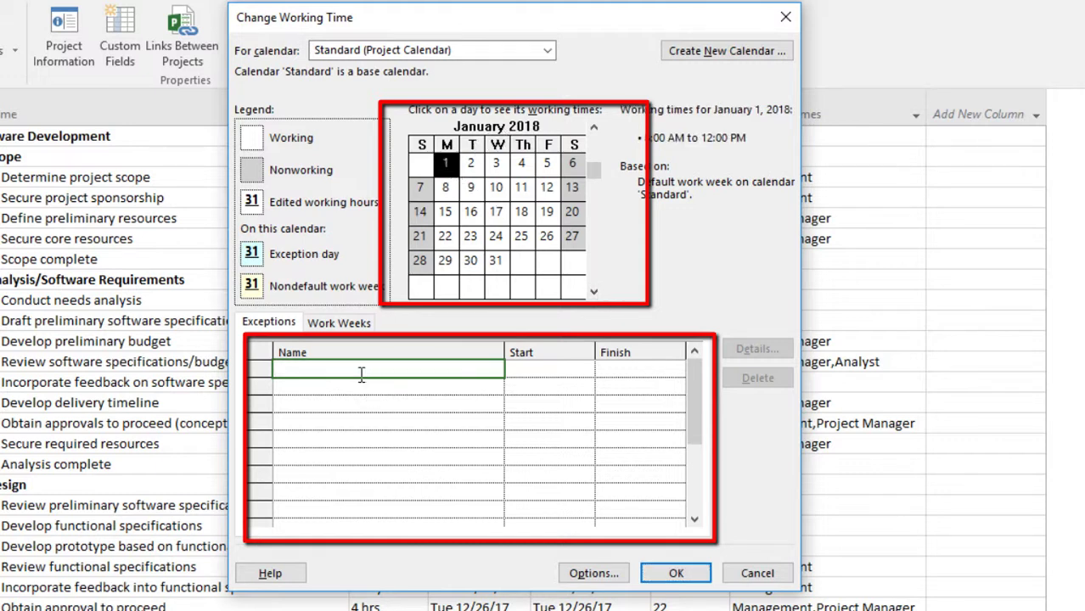
{"action": "left_click", "coordinate": [450, 167]}
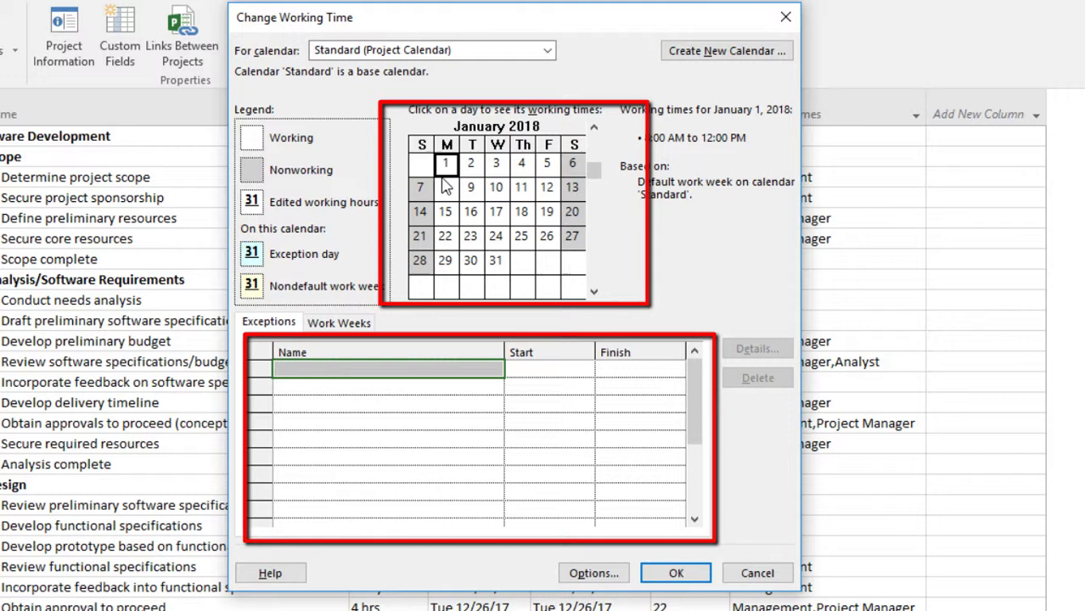
{"action": "left_click", "coordinate": [369, 381]}
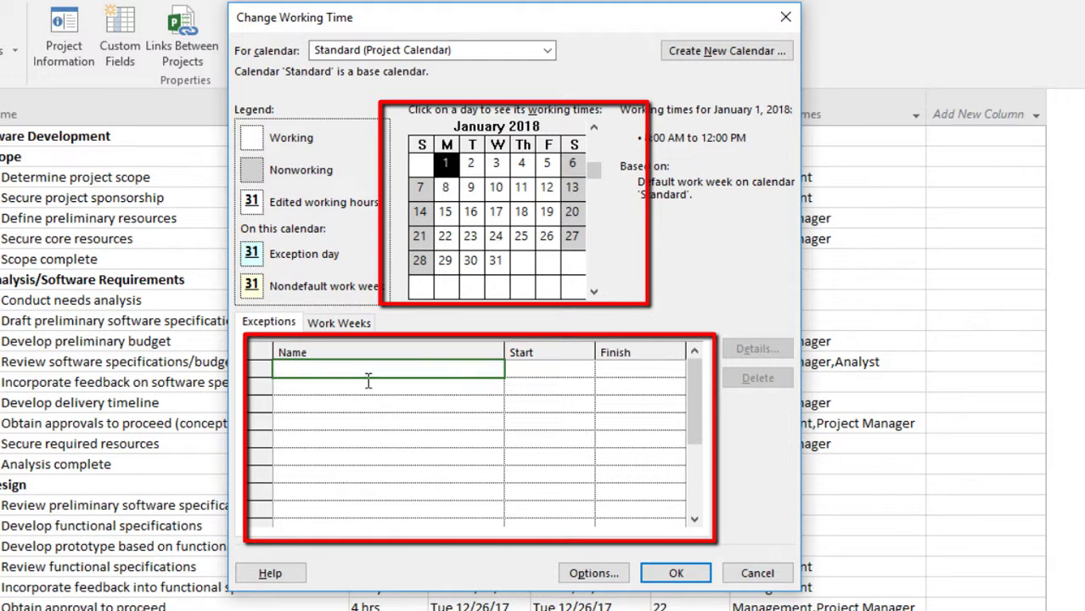
{"action": "type", "text": "New year holiday"}
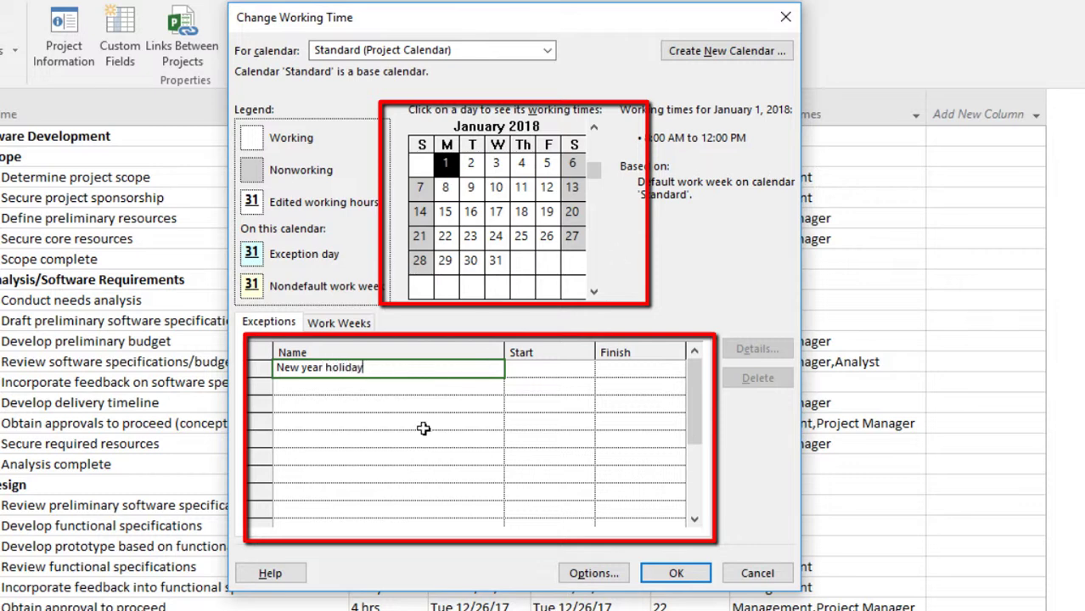
{"action": "left_click", "coordinate": [406, 408]}
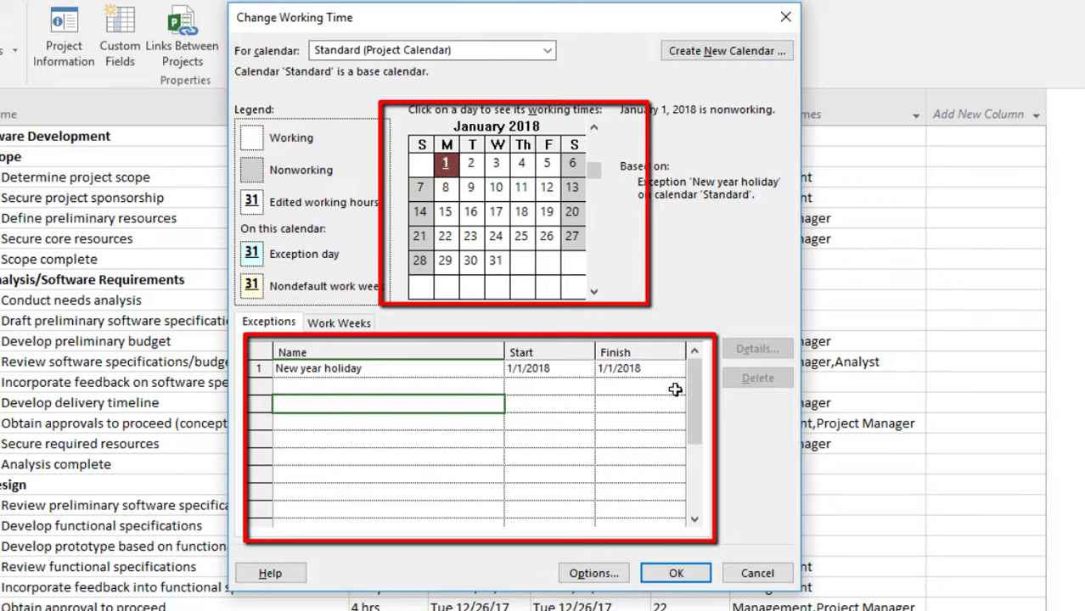
{"action": "left_click_drag", "start_coordinate": [699, 373], "coordinate": [698, 338]}
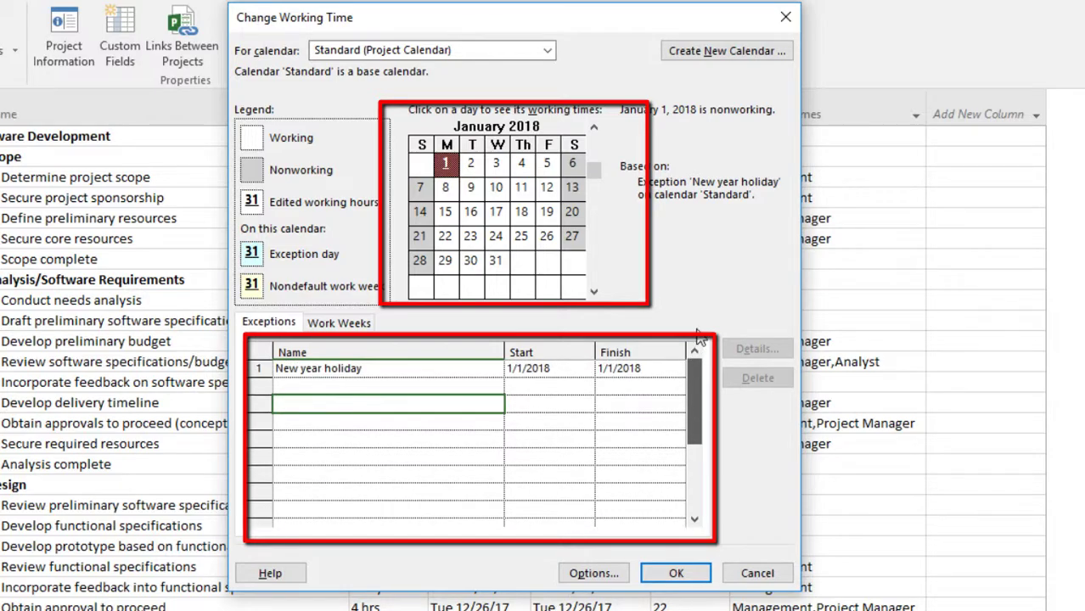
{"action": "left_click", "coordinate": [690, 574]}
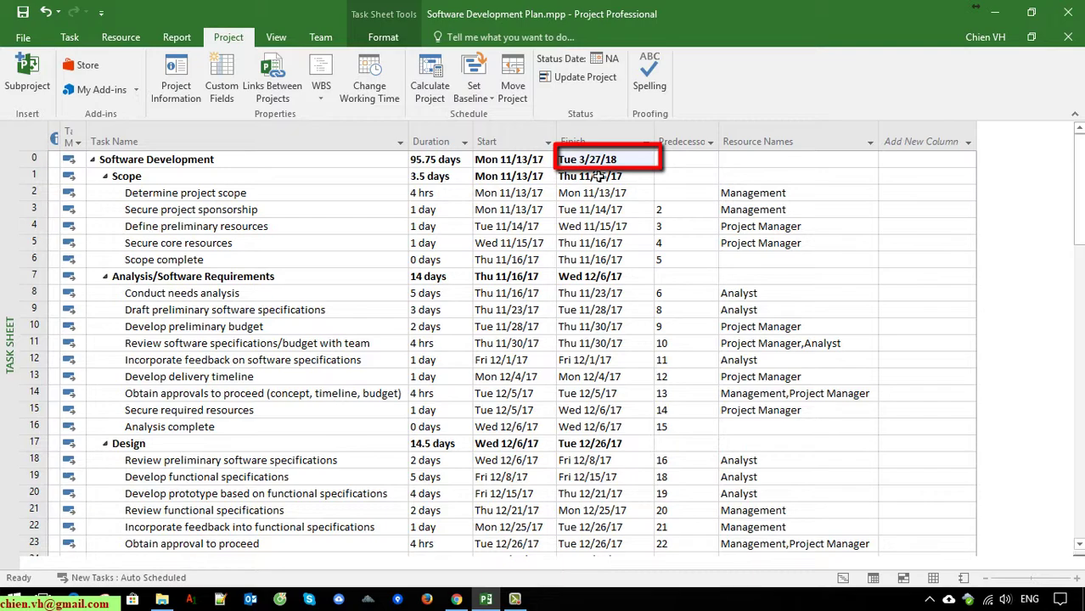
Undo and redo the calendar exception to compare the project's finish date and the task dates with and without it
{"action": "left_click", "coordinate": [373, 282]}
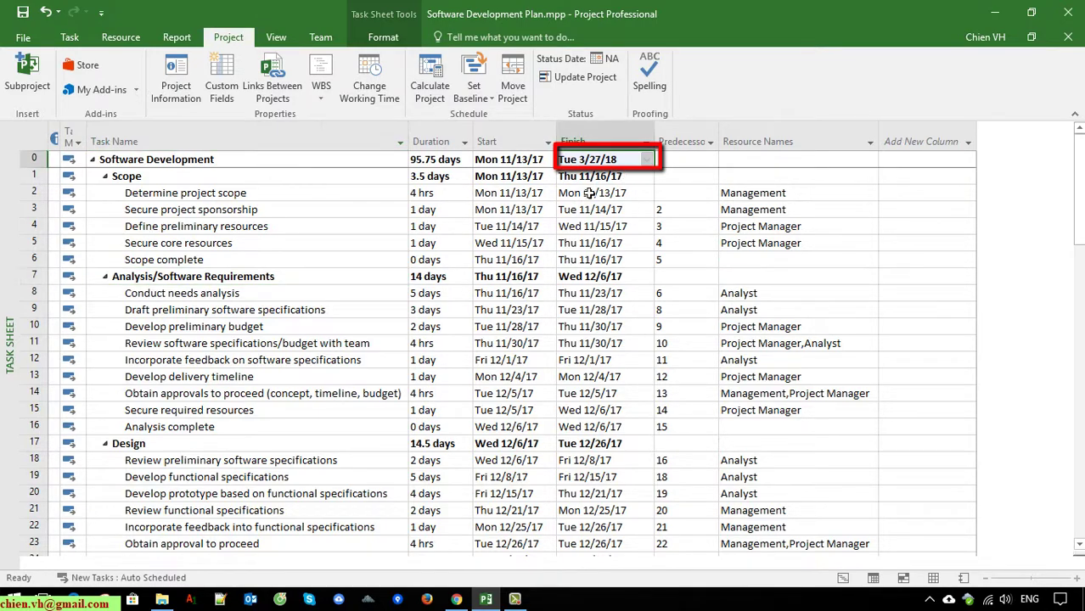
{"action": "left_click", "coordinate": [357, 347]}
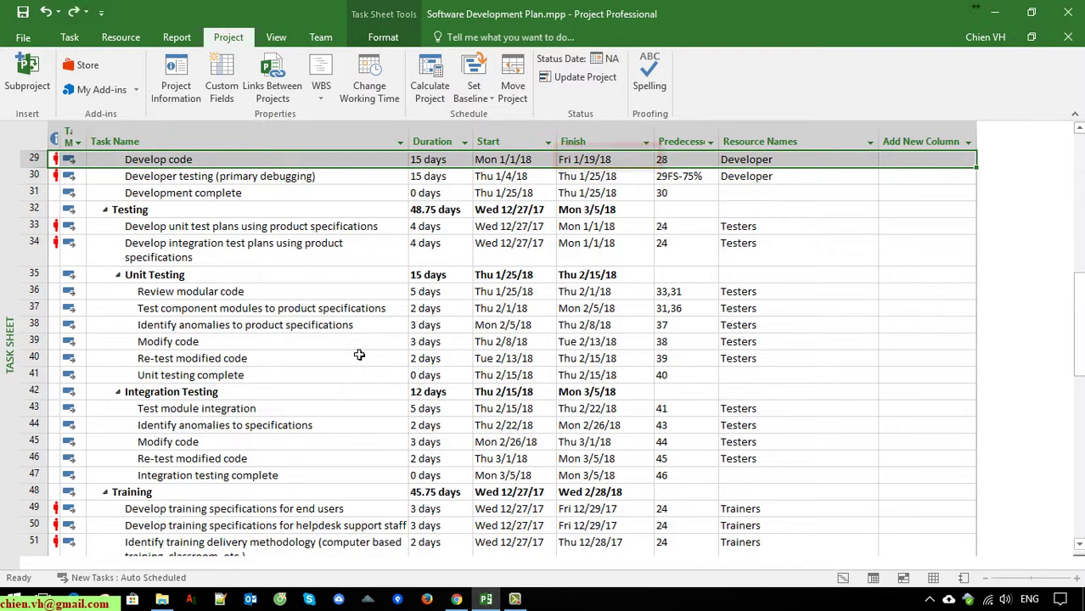
{"action": "scroll", "coordinate": [553, 304], "scroll_direction": "up", "scroll_amount": 8}
{"action": "scroll", "coordinate": [553, 304], "scroll_direction": "up", "scroll_amount": 2}
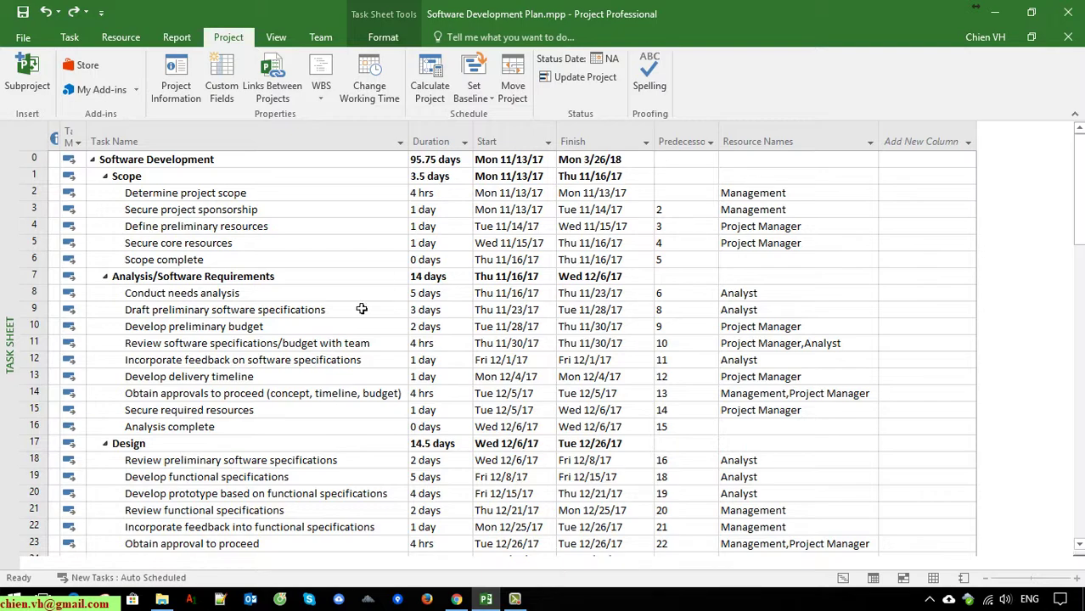
{"action": "scroll", "coordinate": [362, 309], "scroll_direction": "down", "scroll_amount": 10}
{"action": "scroll", "coordinate": [362, 309], "scroll_direction": "up", "scroll_amount": 10}
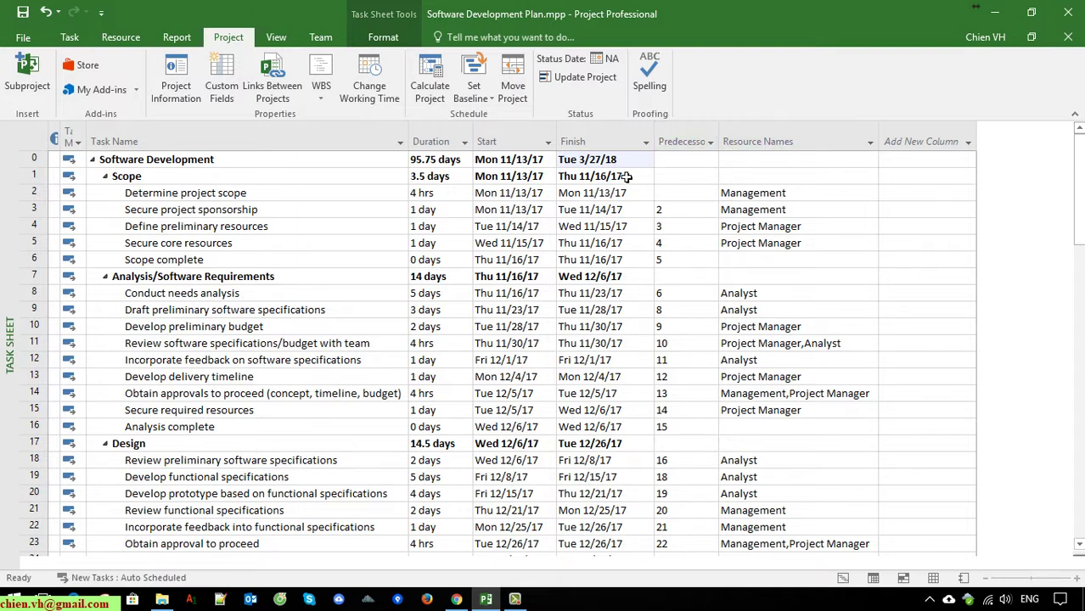
{"action": "left_click", "coordinate": [141, 312]}
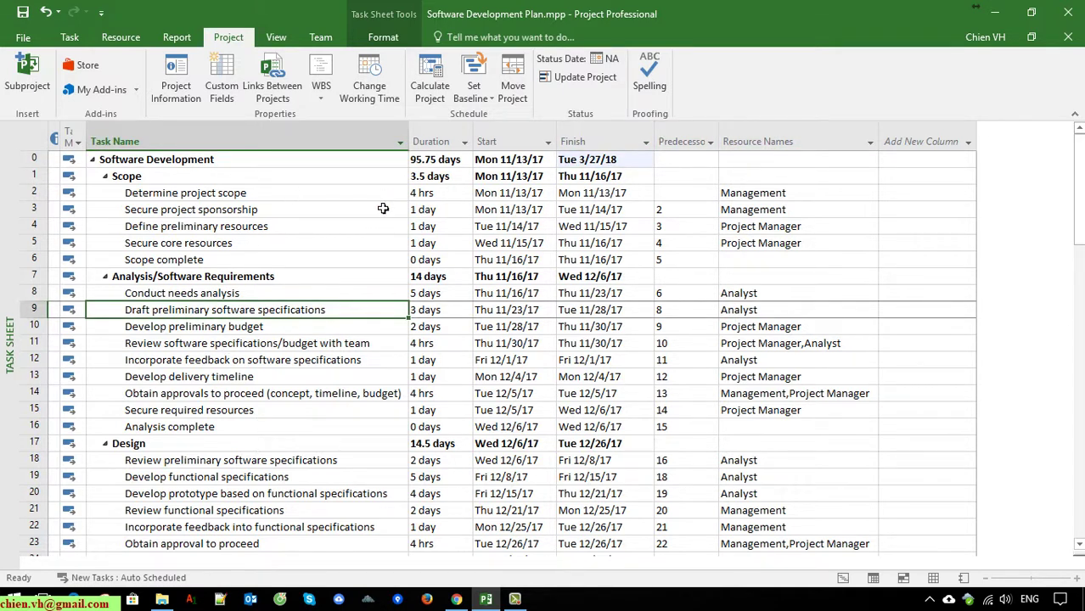
Extend the New year holiday exception's finish date to 1/3/2018 and check the project's finish date
{"action": "left_click", "coordinate": [385, 87]}
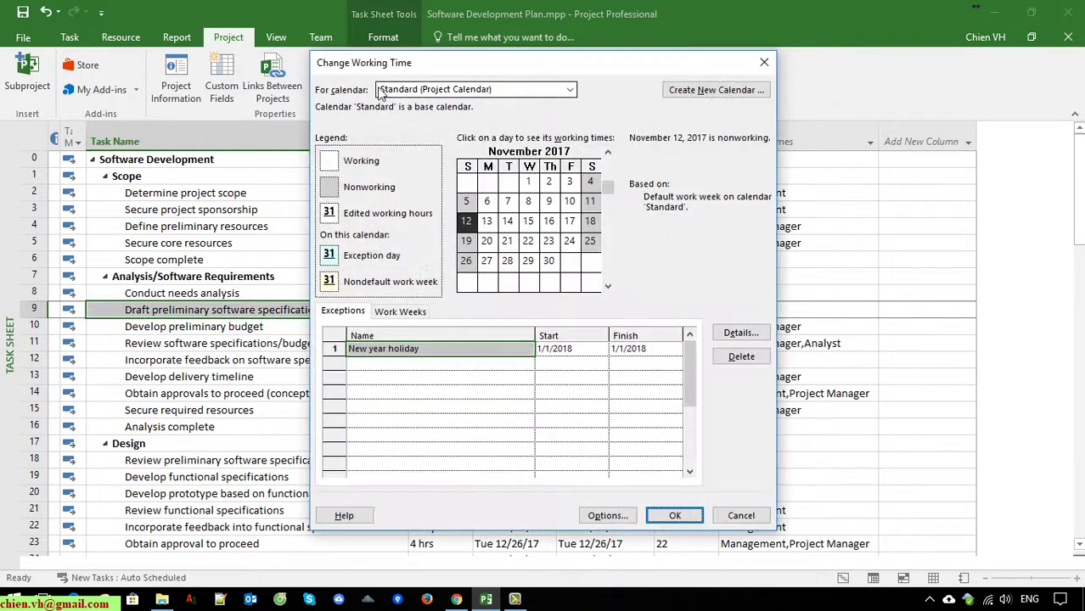
{"action": "left_click", "coordinate": [652, 351]}
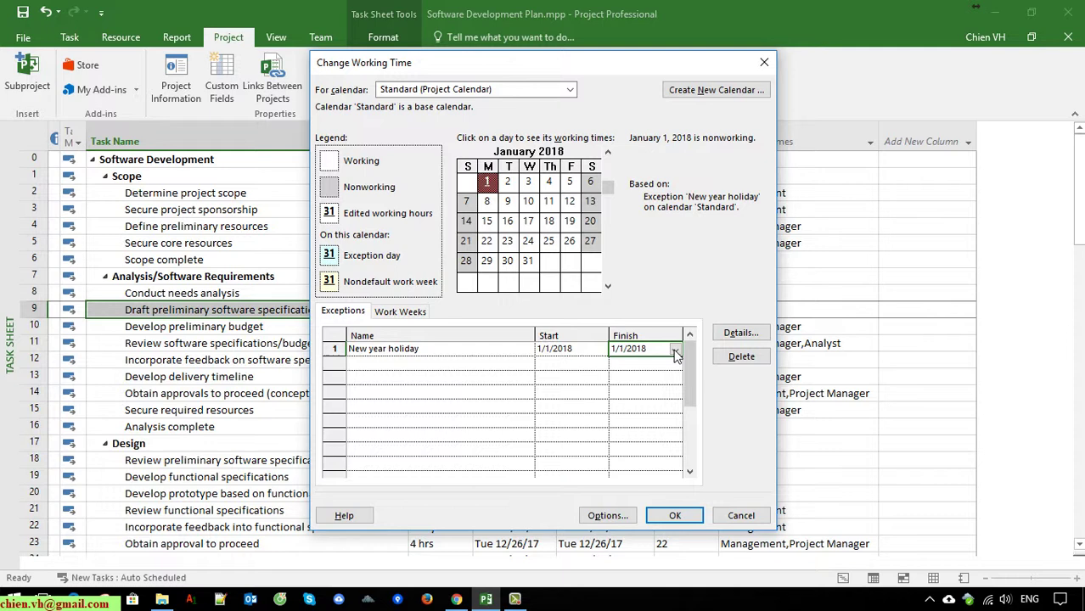
{"action": "left_click", "coordinate": [675, 351]}
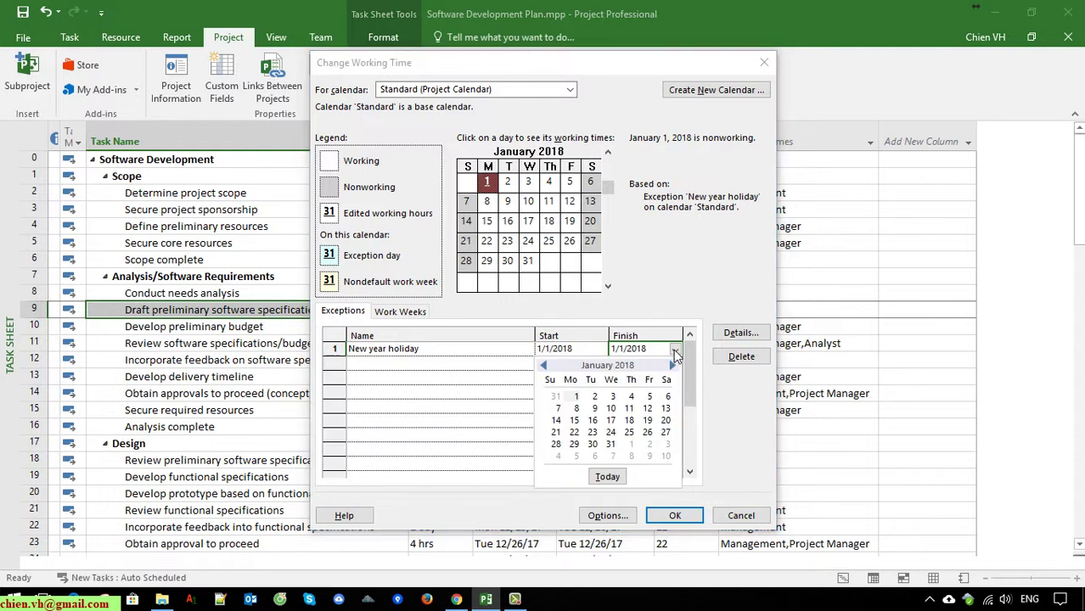
{"action": "left_click", "coordinate": [613, 398]}
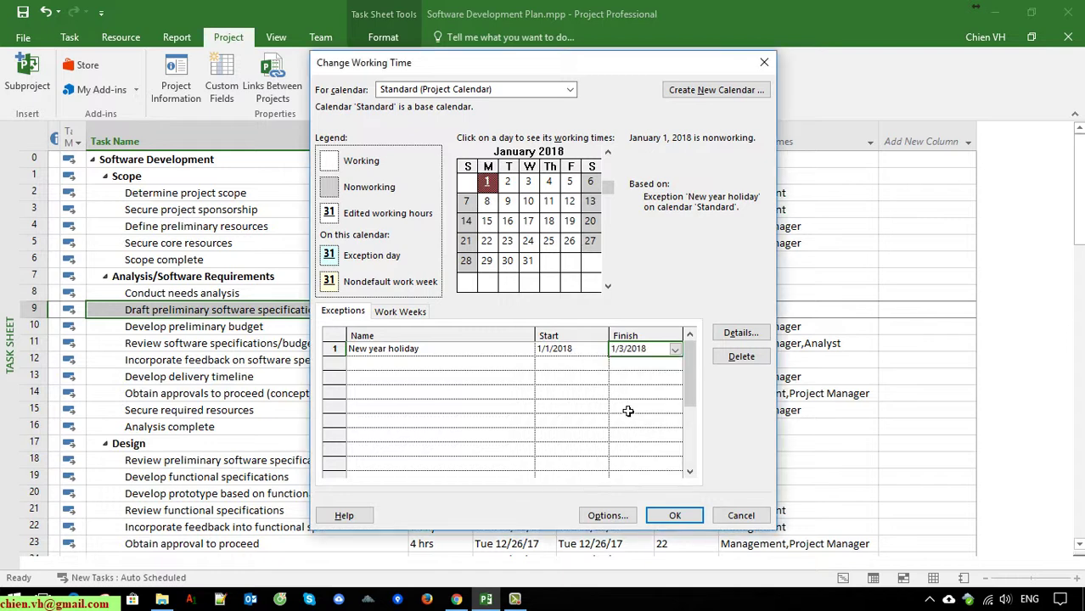
{"action": "left_click", "coordinate": [675, 516]}
{"action": "left_click", "coordinate": [295, 378]}
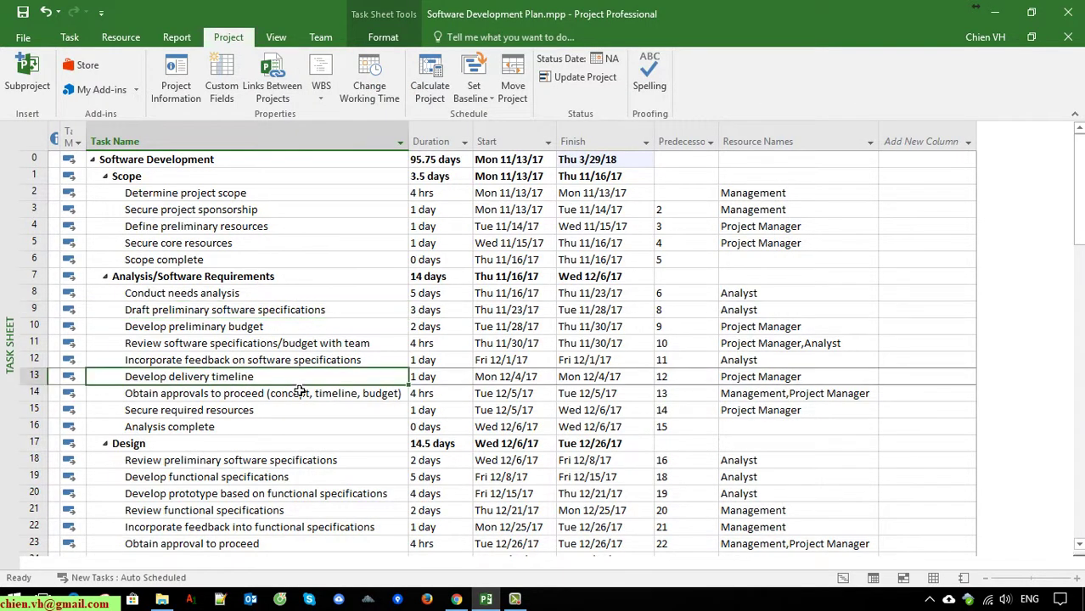
{"action": "left_click", "coordinate": [617, 164]}
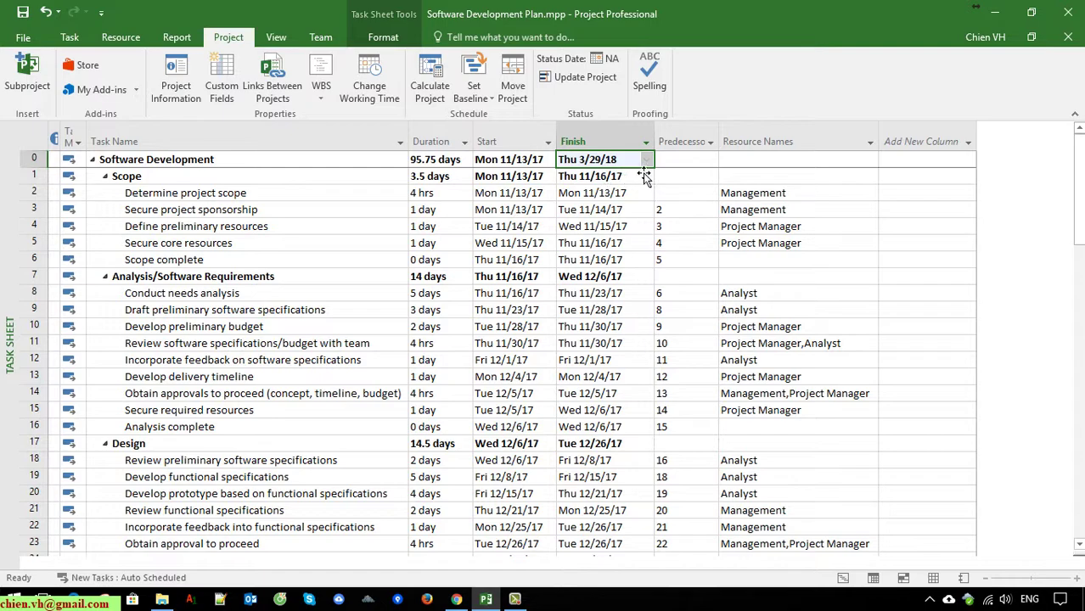
Add an exception named "Xmas Holiday" on December 25, 2017 to the Standard calendar and check the rescheduled dates
{"action": "left_click_drag", "start_coordinate": [1078, 187], "coordinate": [1039, 119]}
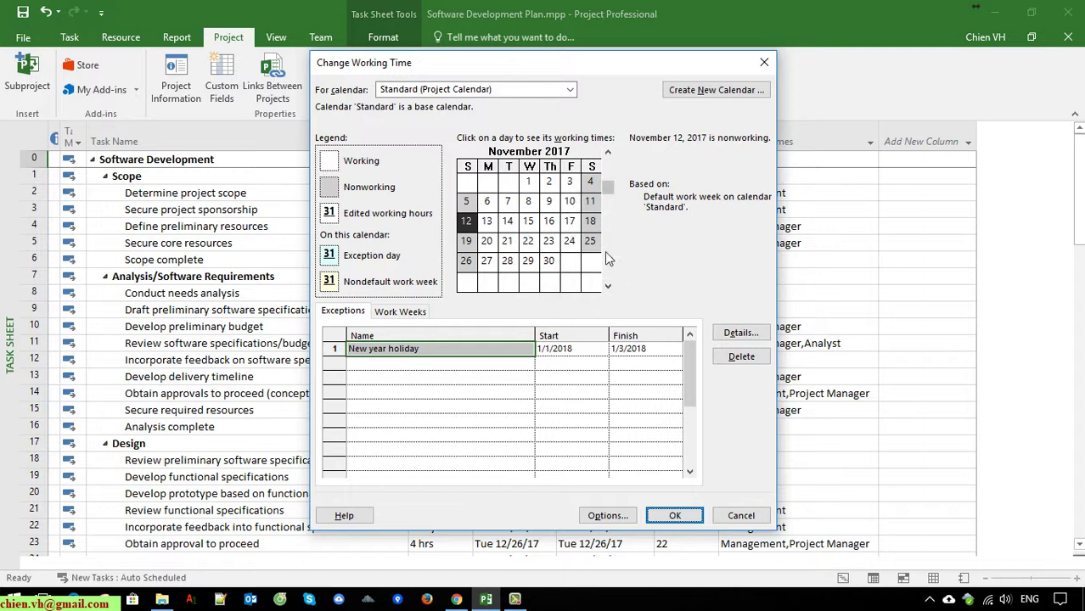
{"action": "left_click", "coordinate": [610, 287]}
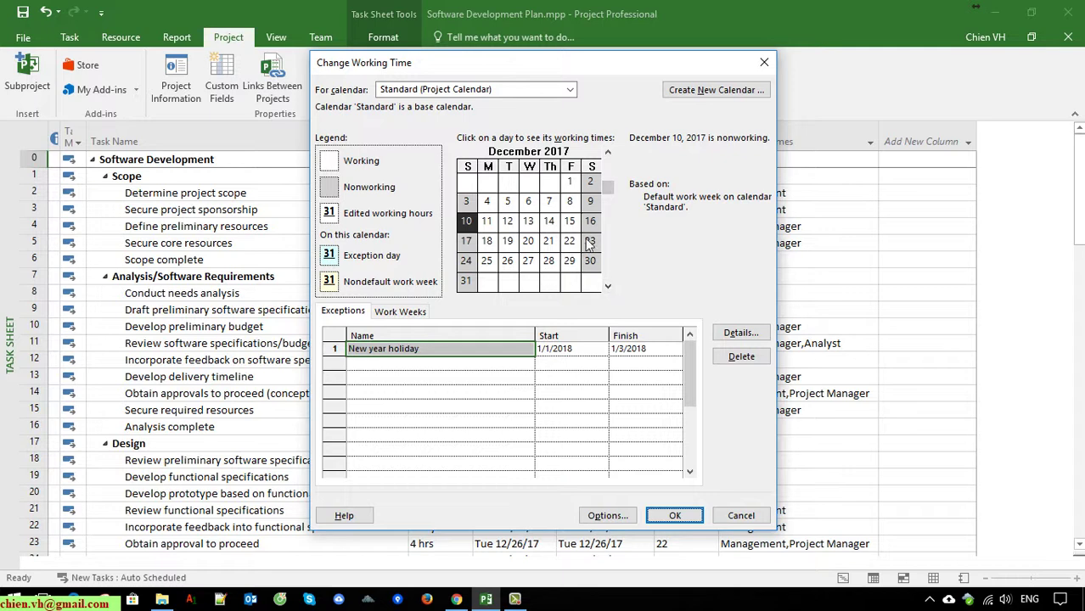
{"action": "left_click", "coordinate": [470, 262]}
{"action": "left_click", "coordinate": [489, 263]}
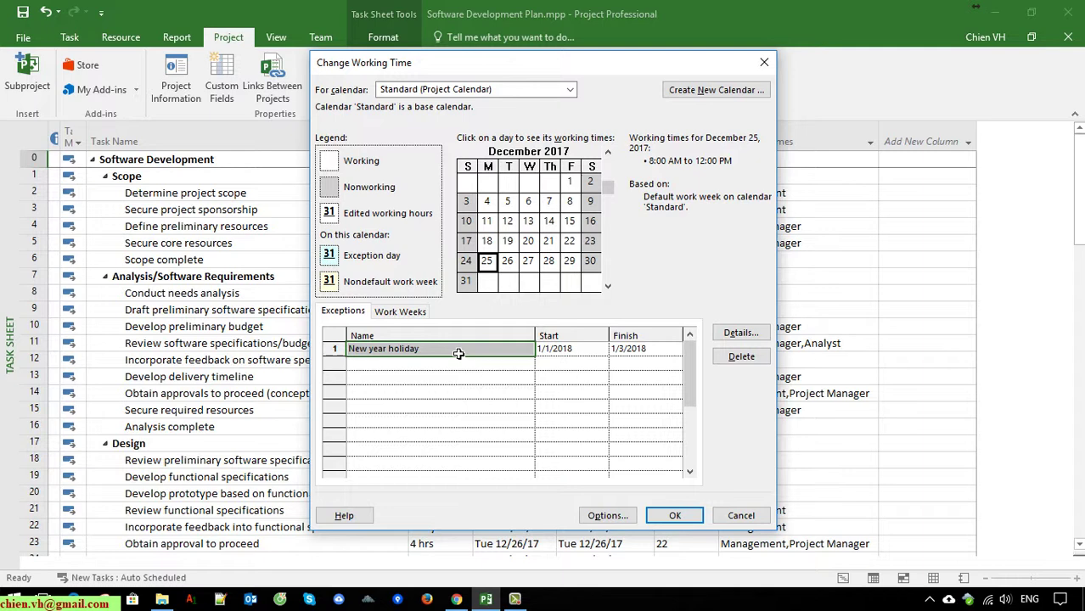
{"action": "left_click", "coordinate": [387, 368]}
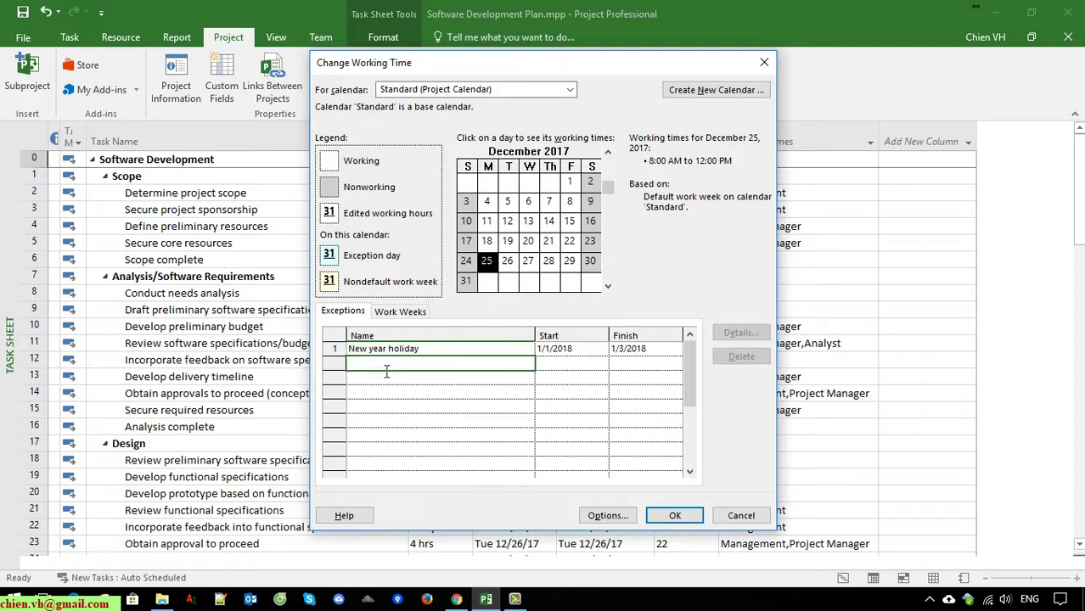
{"action": "type", "text": "Che"}
{"action": "key", "text": "BackSpace"}
{"action": "key", "text": "BackSpace"}
{"action": "key", "text": "BackSpace"}
{"action": "type", "text": "Ho"}
{"action": "key", "text": "BackSpace"}
{"action": "type", "text": "Christm"}
{"action": "key", "text": "BackSpace"}
{"action": "key", "text": "BackSpace"}
{"action": "key", "text": "BackSpace"}
{"action": "key", "text": "BackSpace"}
{"action": "key", "text": "BackSpace"}
{"action": "key", "text": "BackSpace"}
{"action": "key", "text": "BackSpace"}
{"action": "key", "text": "BackSpace"}
{"action": "type", "text": "Xmas Holiday"}
{"action": "left_click", "coordinate": [688, 519]}
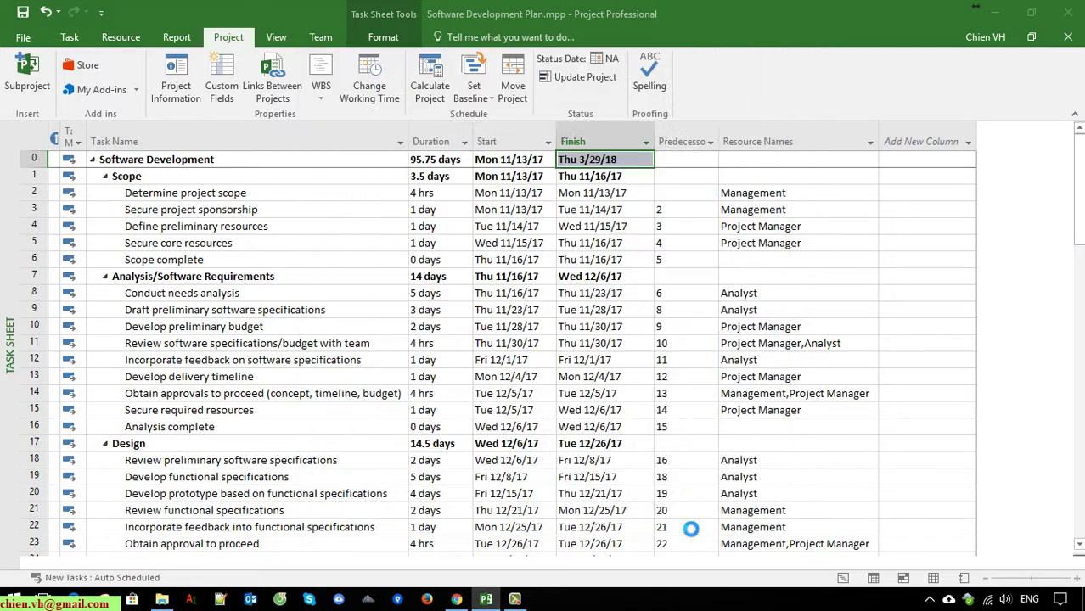
{"action": "left_click", "coordinate": [350, 345]}
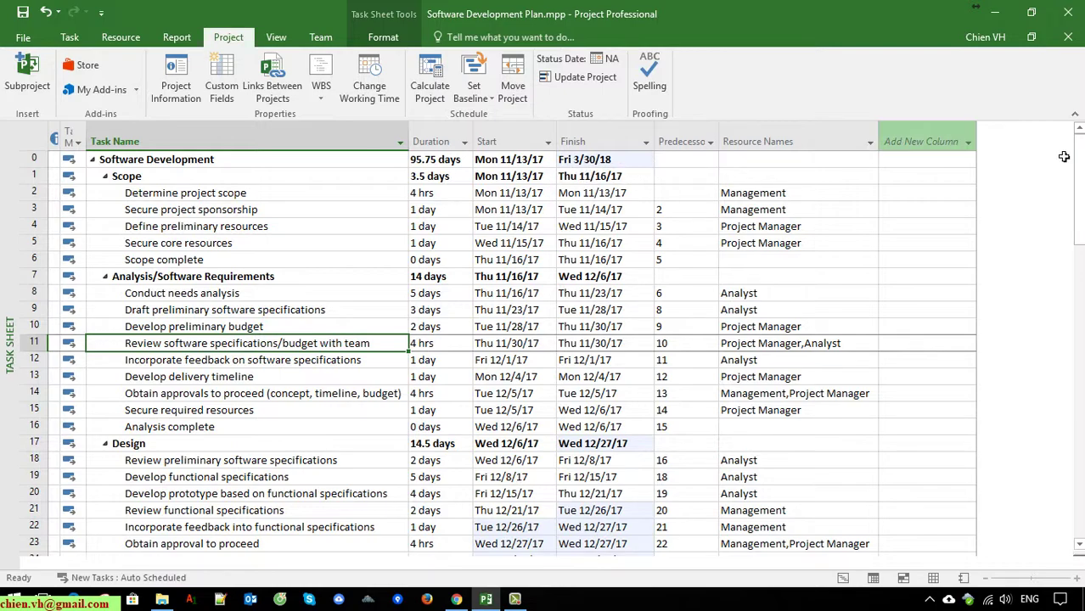
{"action": "mouse_move", "coordinate": [1076, 169]}
{"action": "left_mouse_down"}
{"action": "mouse_move", "coordinate": [1076, 402]}
{"action": "mouse_move", "coordinate": [1076, 170]}
{"action": "left_mouse_up"}
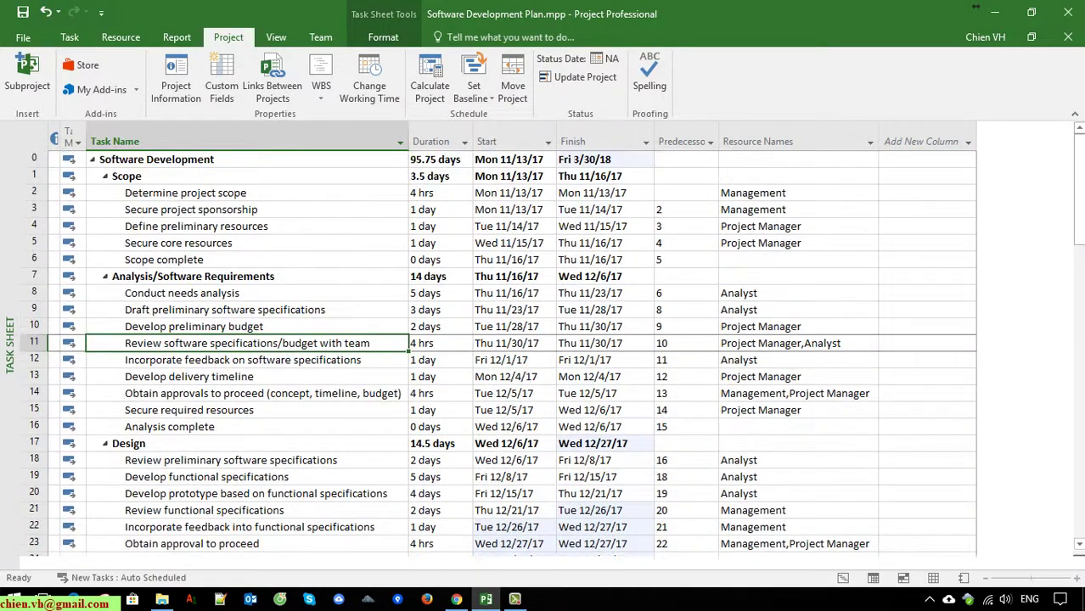
Open the working time settings of the project calendar again
{"action": "left_click", "coordinate": [371, 75]}
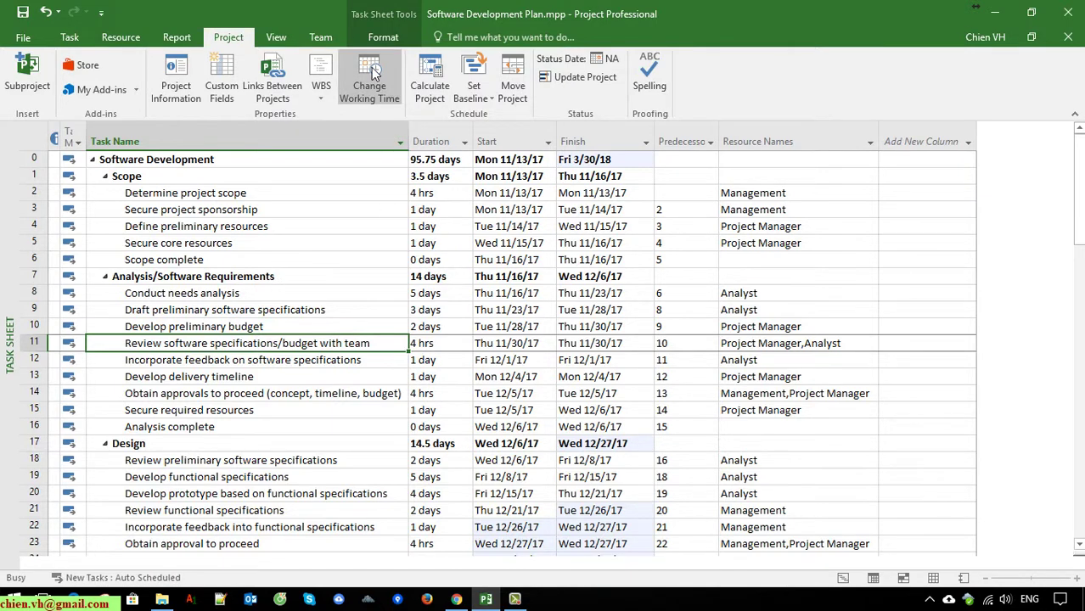